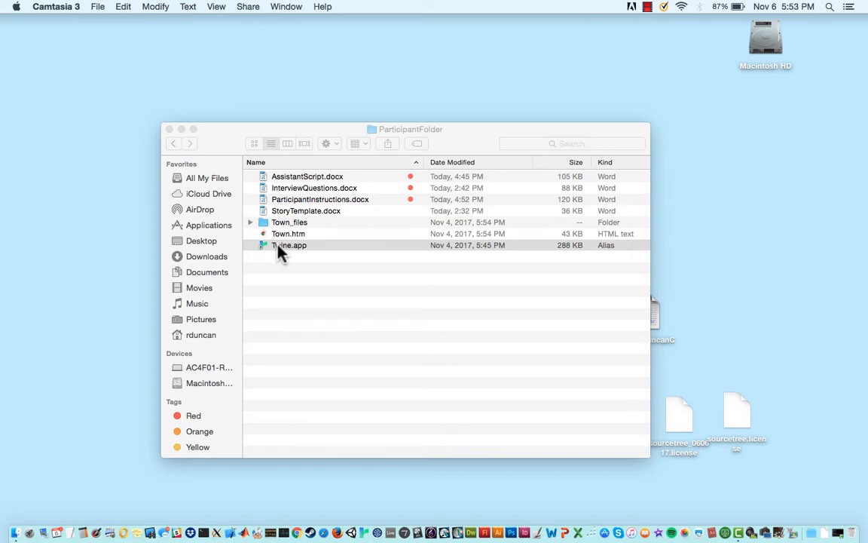
# Launch Twine from the ParticipantFolder and open the Interactive Imagining story
pyautogui.doubleClick(278, 247)
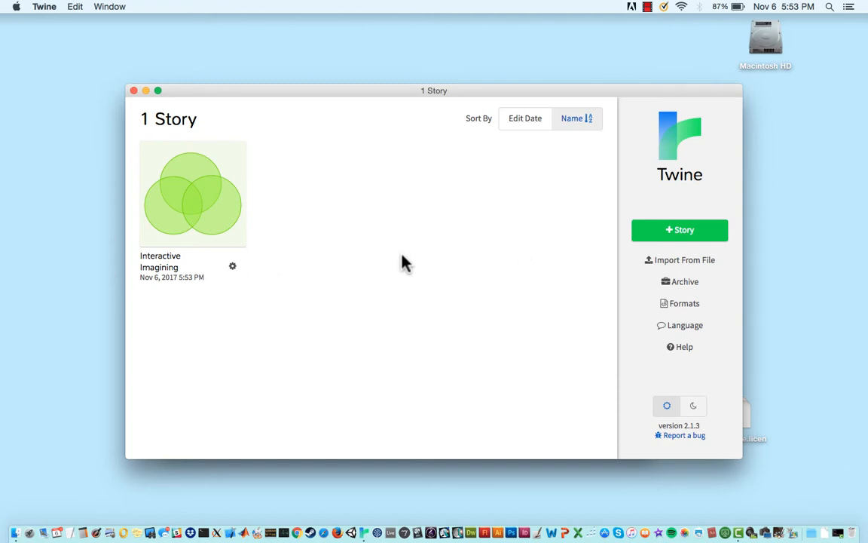
pyautogui.click(198, 202)
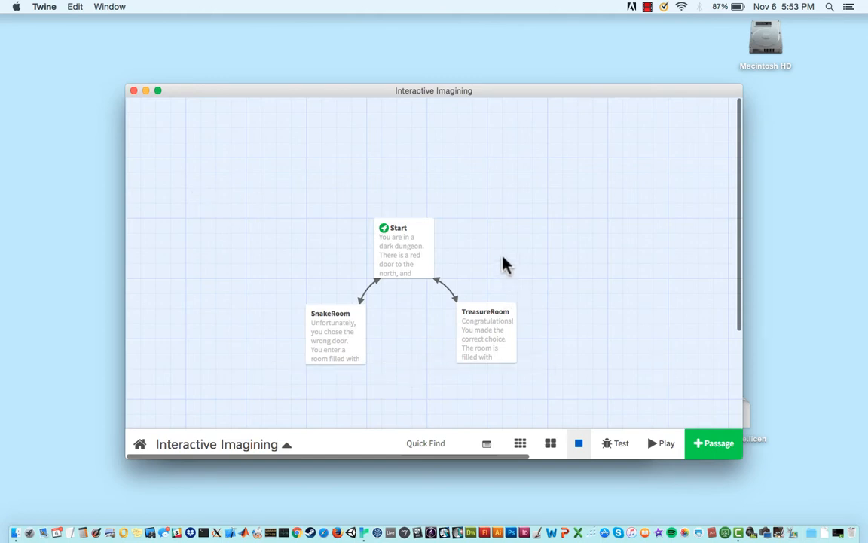
# Play the story through the north choice and, after restarting, the west choice, restart once more, and close the playthrough
pyautogui.moveTo(420, 245)
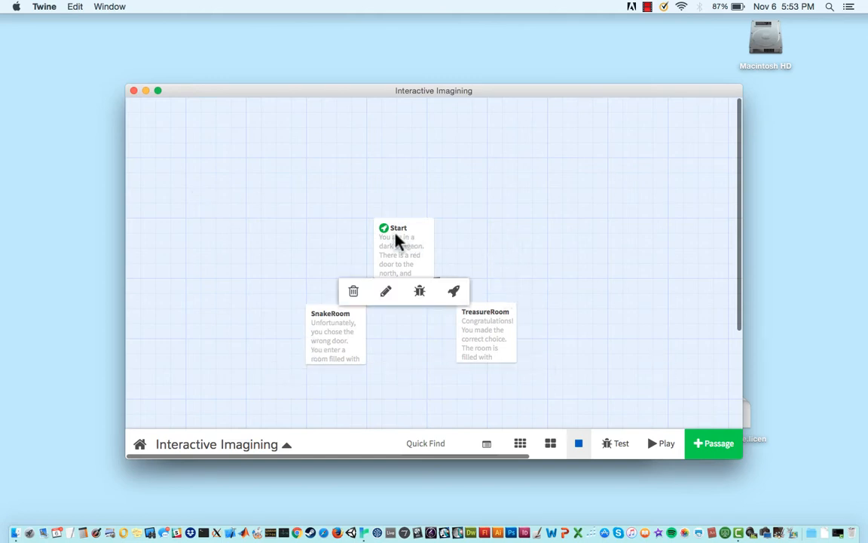
pyautogui.moveTo(495, 337)
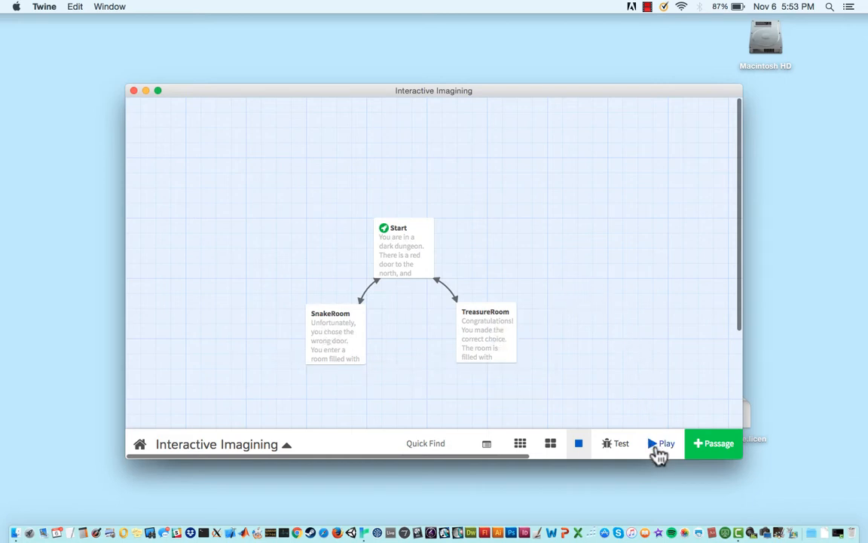
pyautogui.click(655, 446)
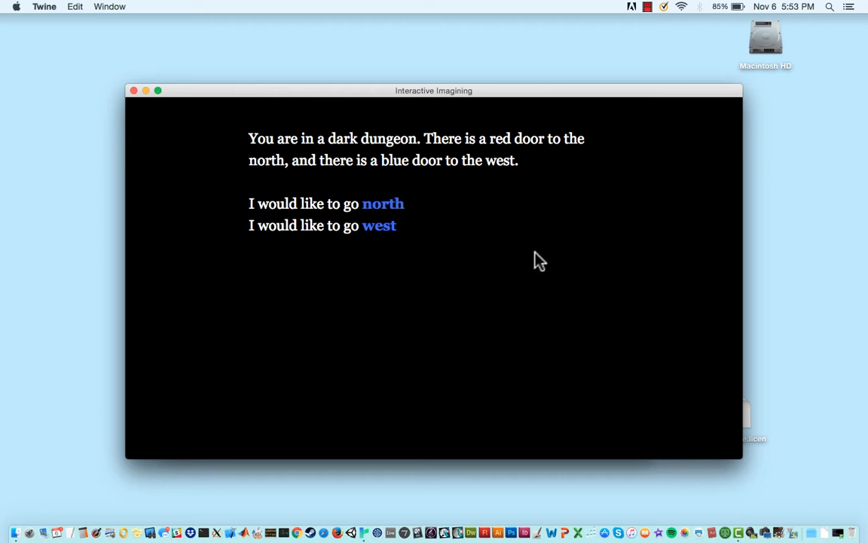
pyautogui.click(384, 212)
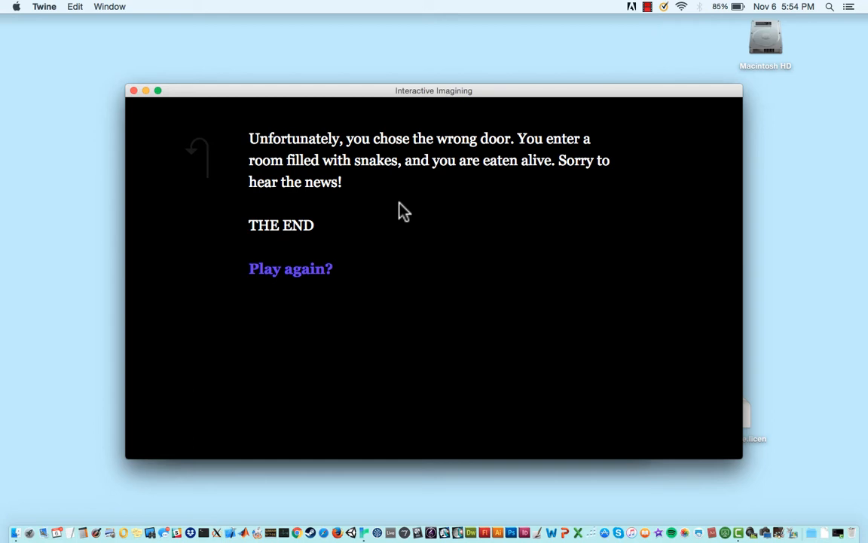
pyautogui.click(307, 278)
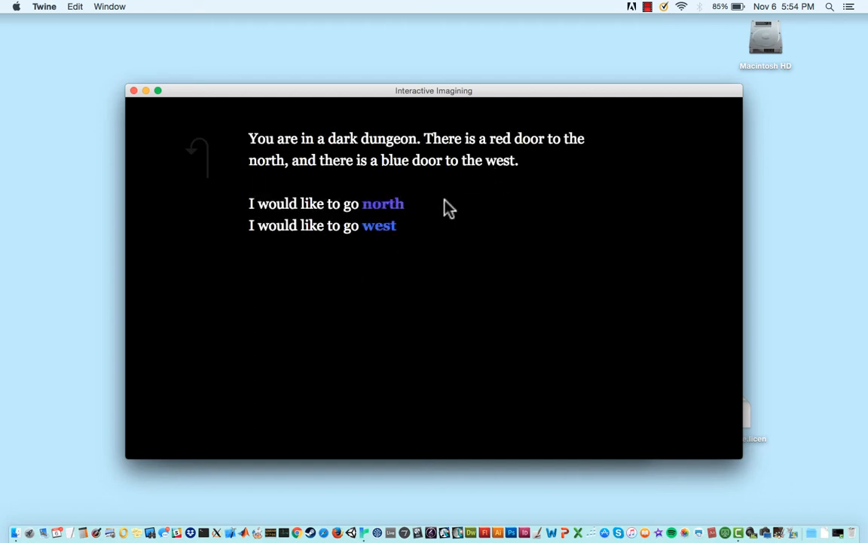
pyautogui.click(379, 228)
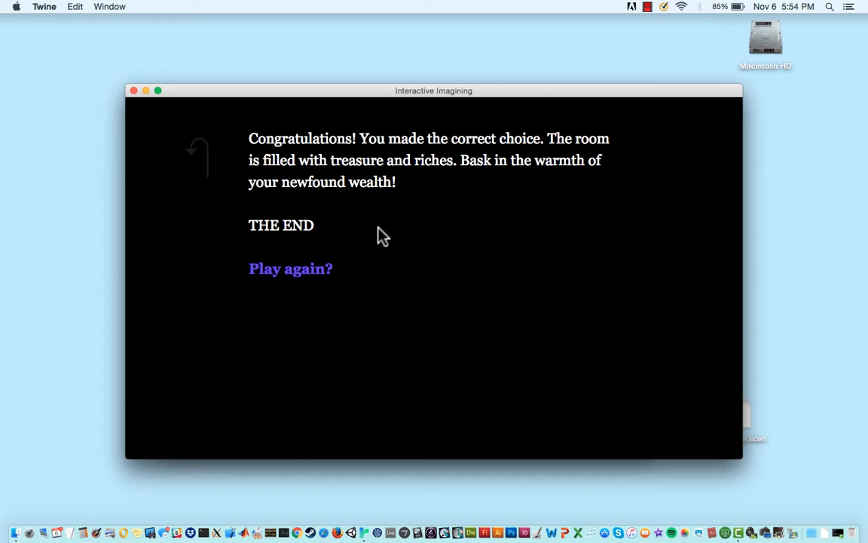
pyautogui.click(293, 271)
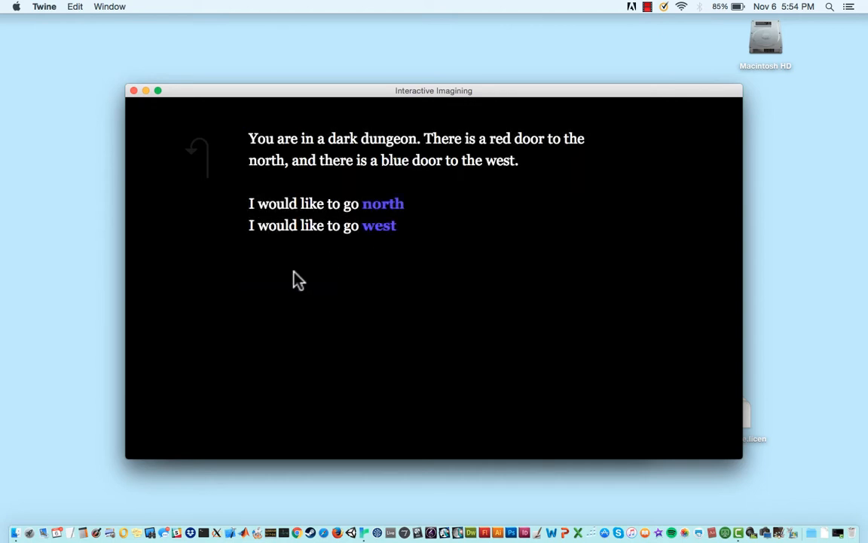
pyautogui.click(133, 91)
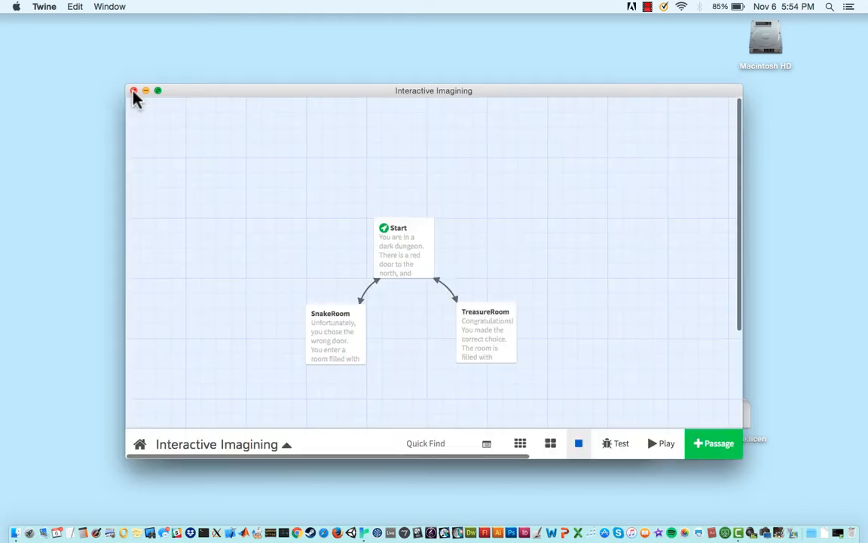
# Open the Start passage, examine how its north choice links to SnakeRoom, and close the passage
pyautogui.moveTo(391, 243)
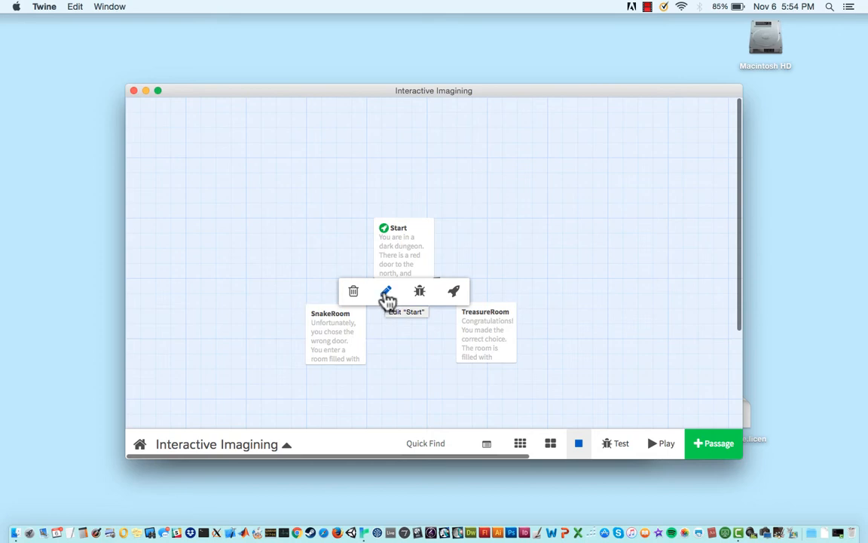
pyautogui.click(386, 295)
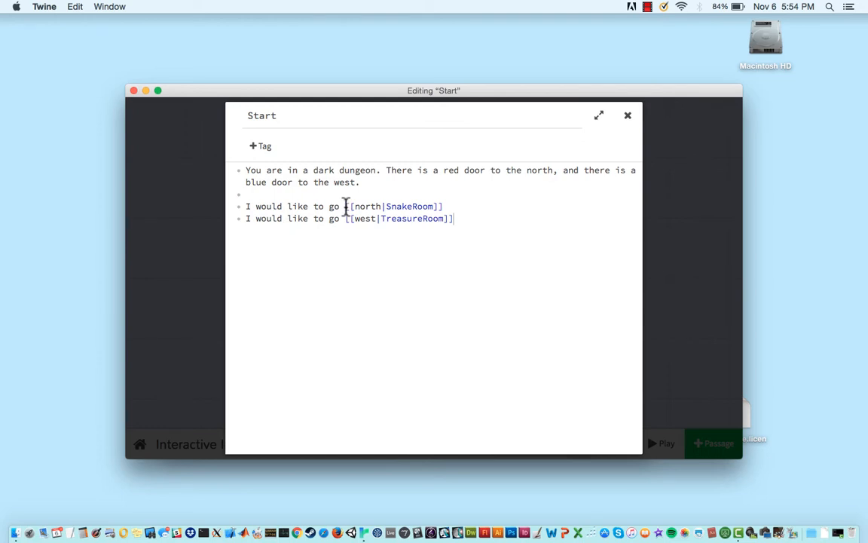
pyautogui.moveTo(346, 207); pyautogui.dragTo(445, 205)
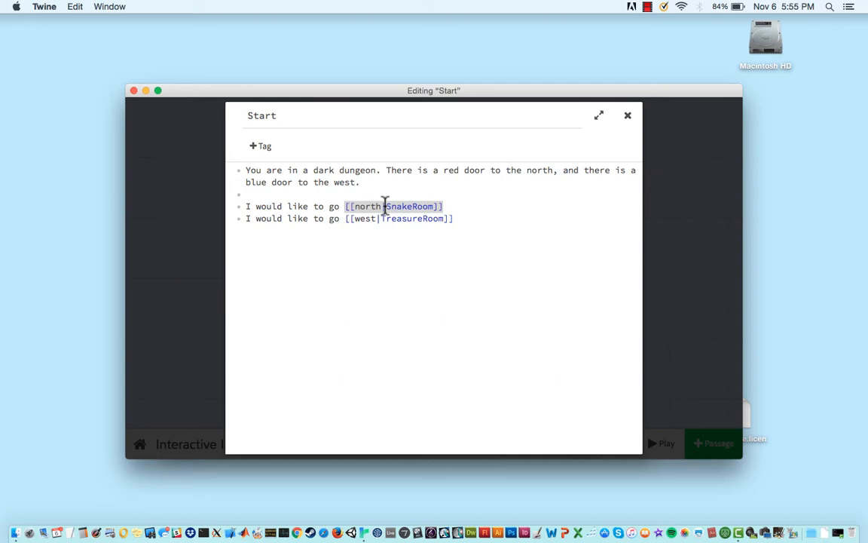
pyautogui.click(628, 119)
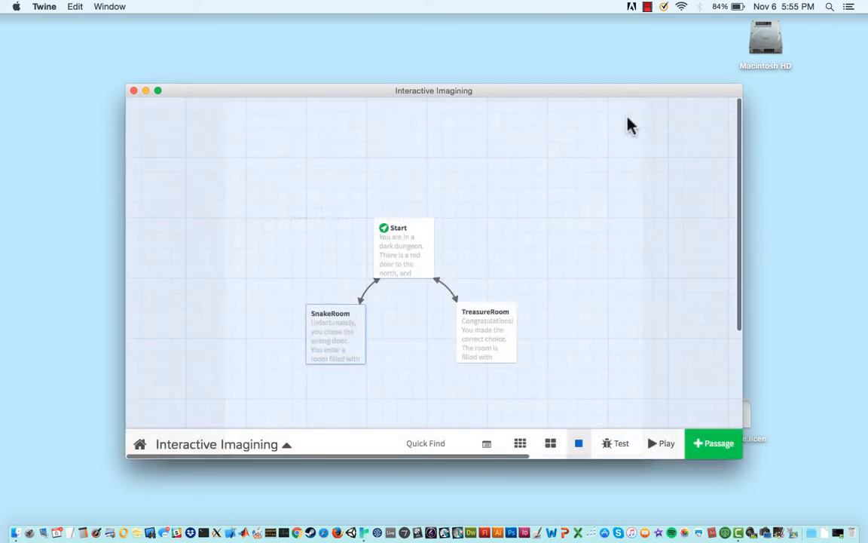
# Add a new passage to the story map and name it BearRoom
pyautogui.moveTo(422, 274)
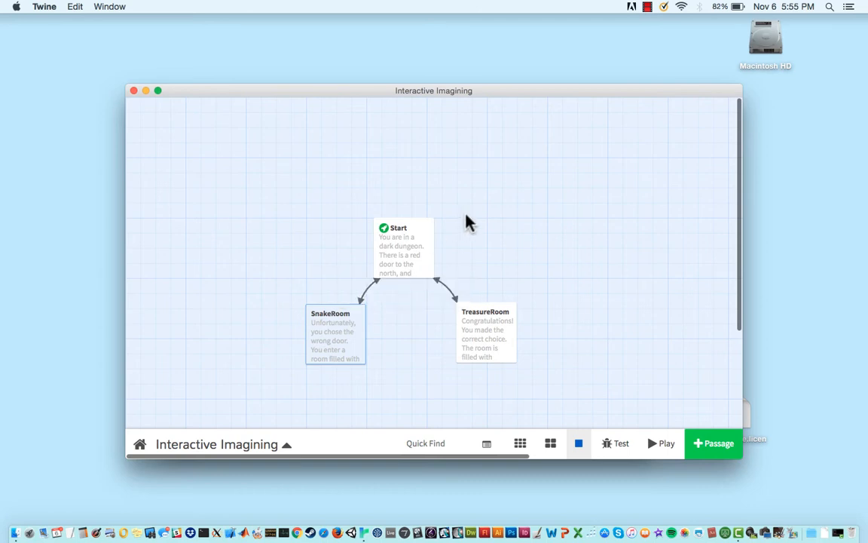
pyautogui.moveTo(395, 258)
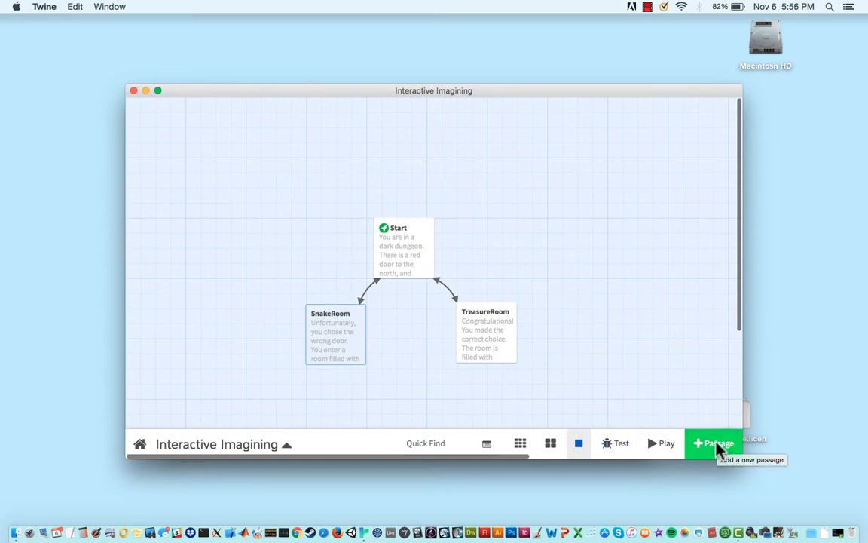
pyautogui.moveTo(422, 254)
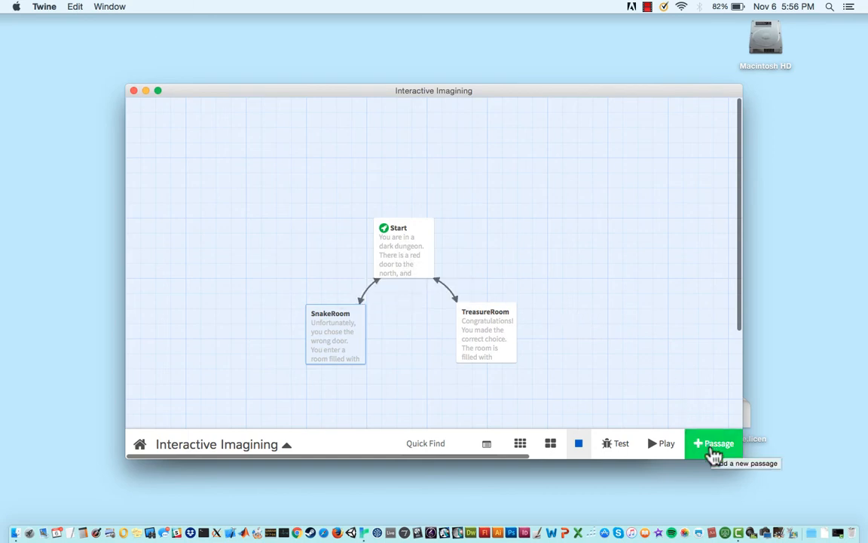
pyautogui.click(713, 450)
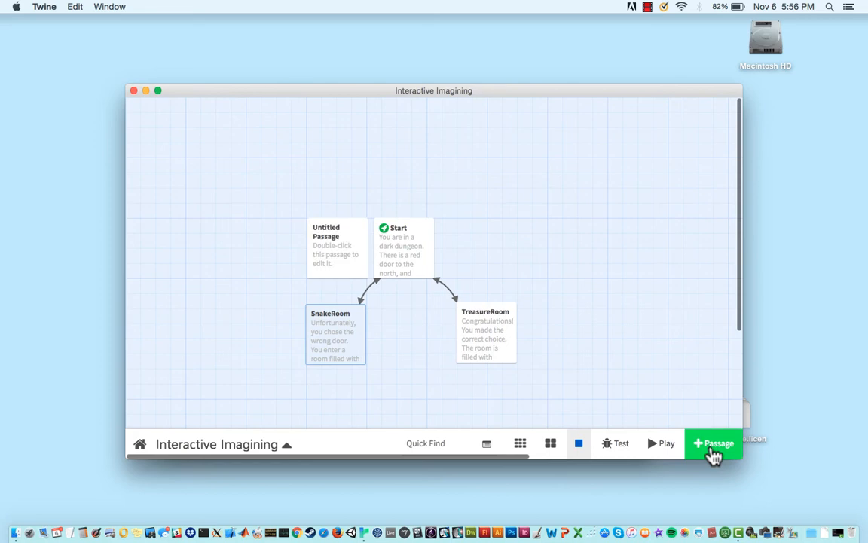
pyautogui.moveTo(336, 242)
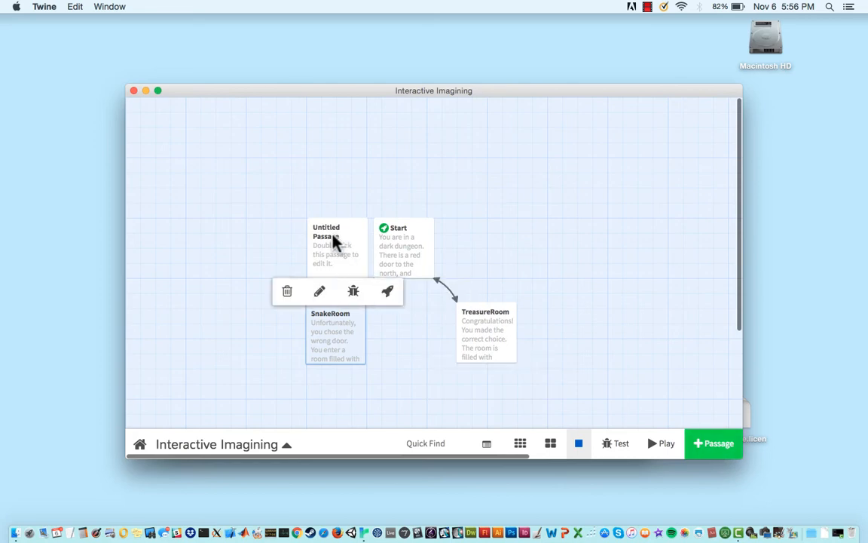
pyautogui.doubleClick(336, 243)
pyautogui.moveTo(349, 127); pyautogui.dragTo(218, 91)
pyautogui.write('BearR')
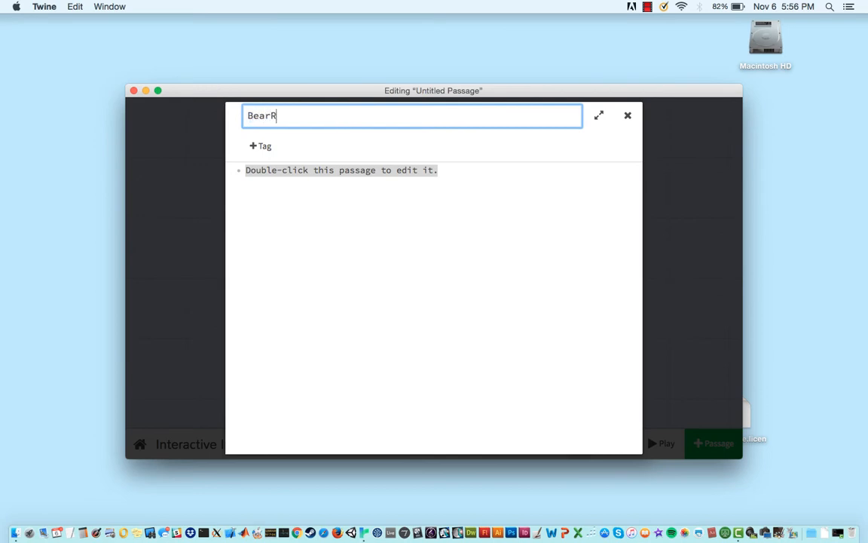
pyautogui.write('oom')
# Replace BearRoom's placeholder text with "Oh no! You entered a room with a large, growling bear in it. What do you do?"
pyautogui.moveTo(447, 171); pyautogui.dragTo(205, 171)
pyautogui.write('Oh')
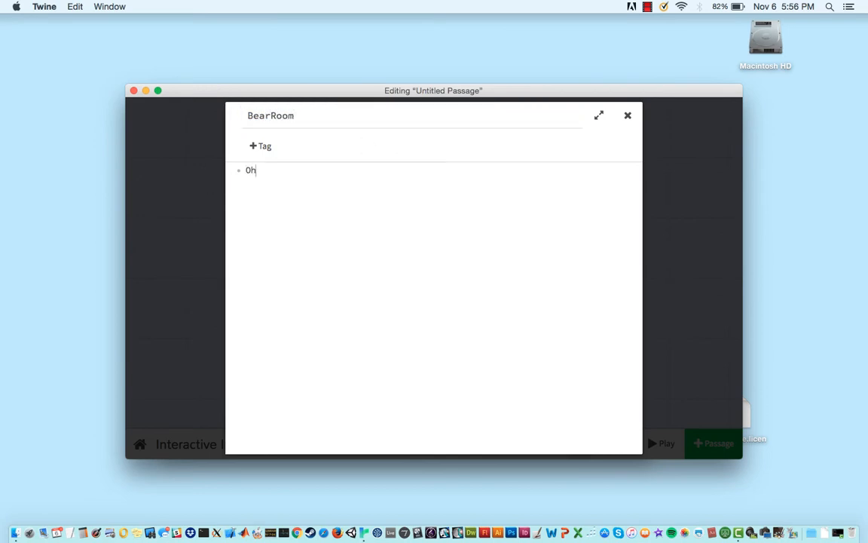
pyautogui.write(' no! You ender')
pyautogui.press('BackSpace')
pyautogui.press('BackSpace')
pyautogui.press('BackSpace')
pyautogui.write('tered a room wiht')
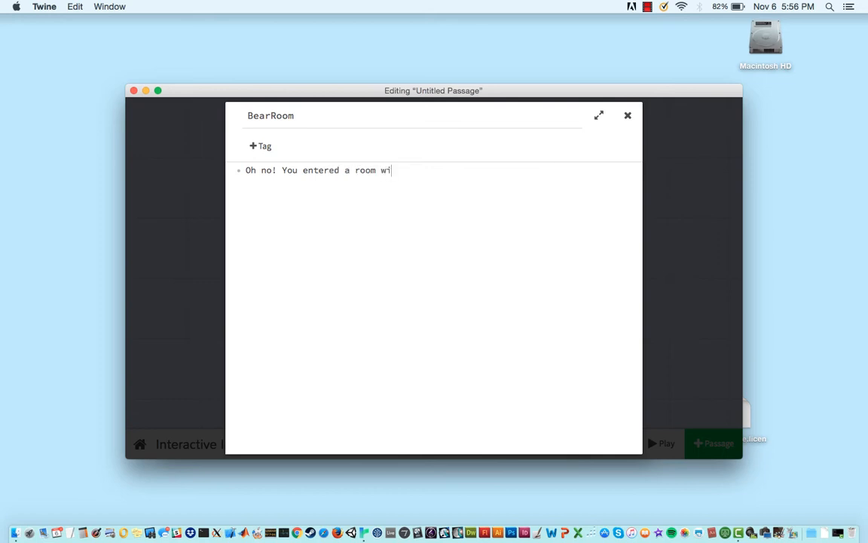
pyautogui.press('BackSpace')
pyautogui.press('BackSpace')
pyautogui.press('BackSpace')
pyautogui.write('th a large')
pyautogui.press('BackSpace')
pyautogui.write(', growling bea')
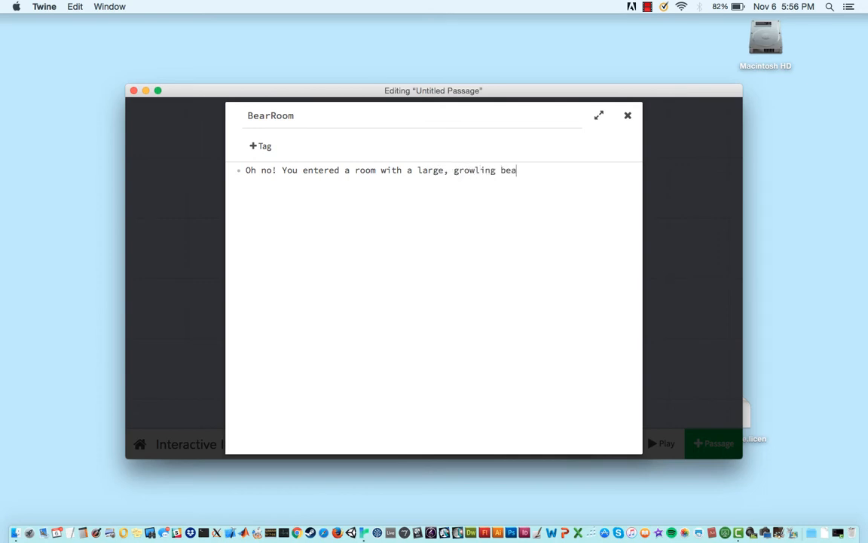
pyautogui.write('r in it. What do you do')
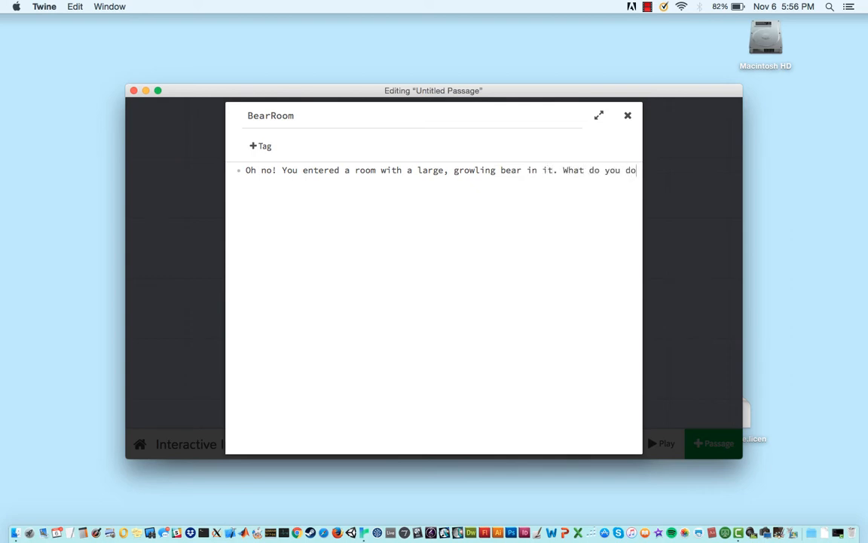
pyautogui.write('?')
# Below a blank line in BearRoom, add the choice lines "I want to leave." and "Fight the bear."
pyautogui.press('Return')
pyautogui.press('Return')
pyautogui.write('I want to lea')
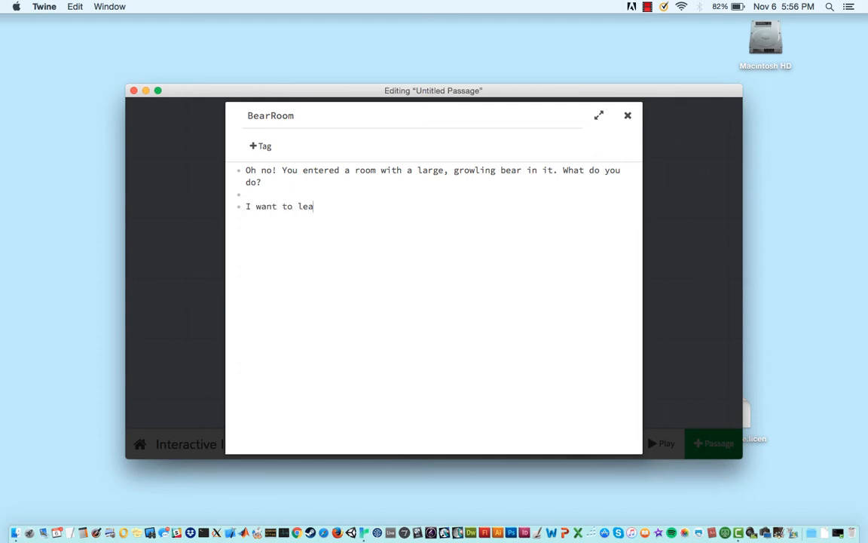
pyautogui.write('ve.')
pyautogui.press('Return')
pyautogui.write('Fight')
pyautogui.press('BackSpace')
pyautogui.press('BackSpace')
pyautogui.write('ht the bear')
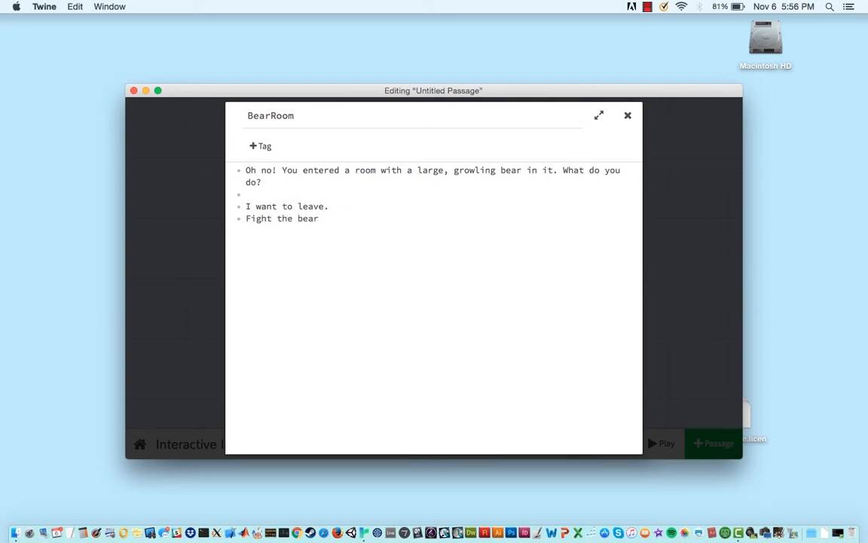
pyautogui.write('.')
# Turn the choices into the links [[leave.|Start]] and [[bear.|GrizzlyDeath]], and close the BearRoom passage
pyautogui.write(']]|')
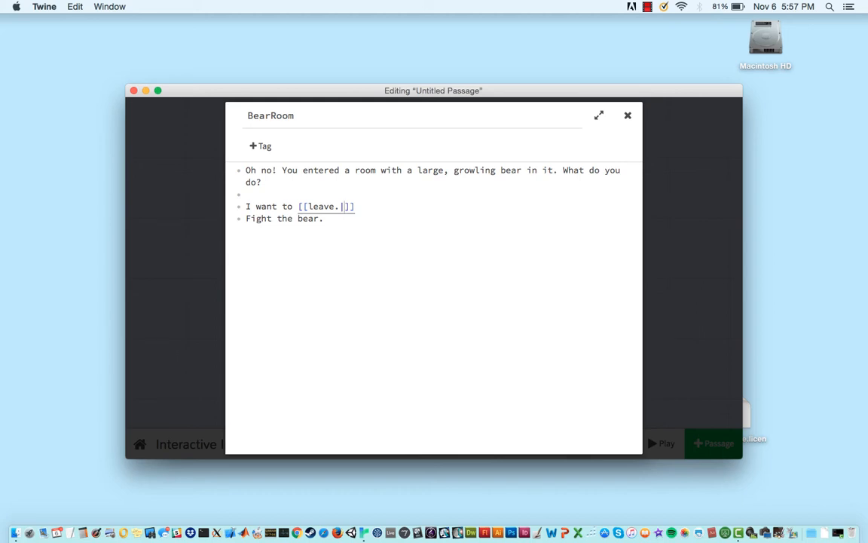
pyautogui.write('Start')
pyautogui.click(324, 225)
pyautogui.click(299, 219)
pyautogui.write('[[')
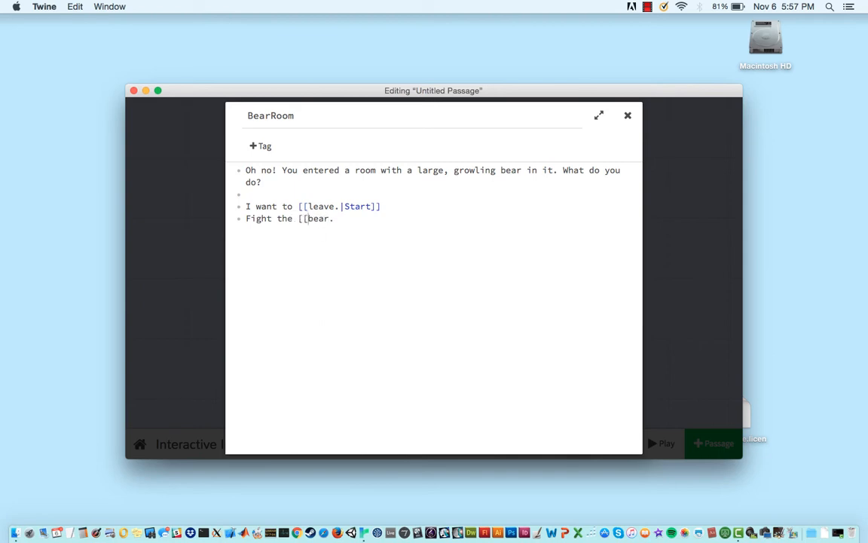
pyautogui.press('Right')
pyautogui.press('Right')
pyautogui.press('Right')
pyautogui.write('|')
pyautogui.write('GrizzlyDeath]]')
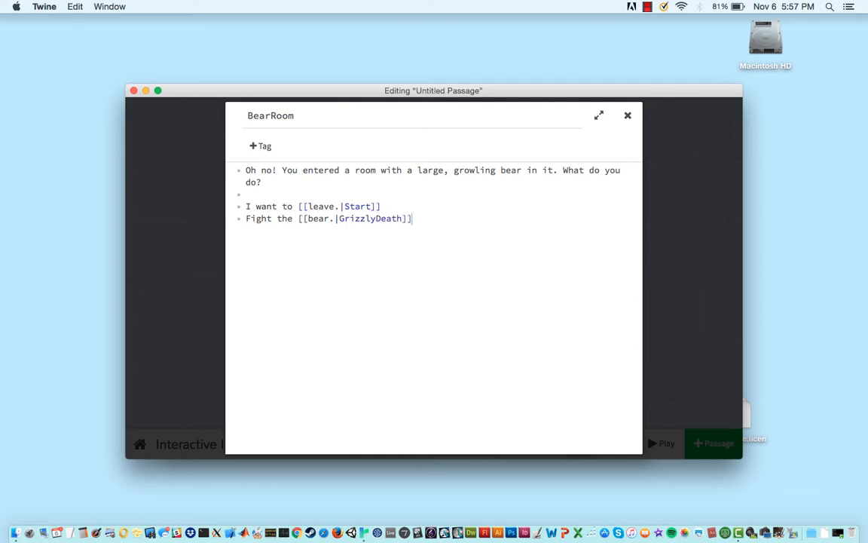
pyautogui.click(627, 116)
# Arrange the map with BearRoom below Start between SnakeRoom and TreasureRoom, and GrizzlyDeath directly below BearRoom
pyautogui.moveTo(322, 258)
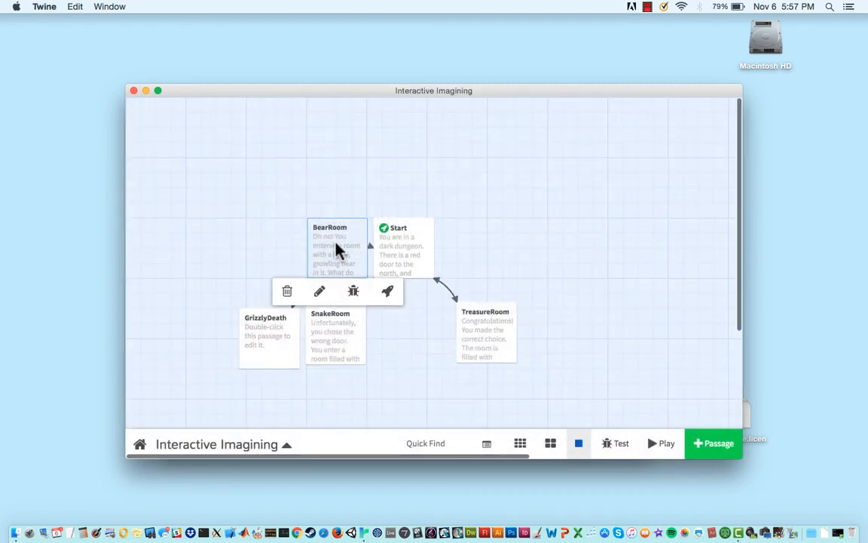
pyautogui.moveTo(337, 248); pyautogui.dragTo(412, 347)
pyautogui.scroll(-3, 543, 229)
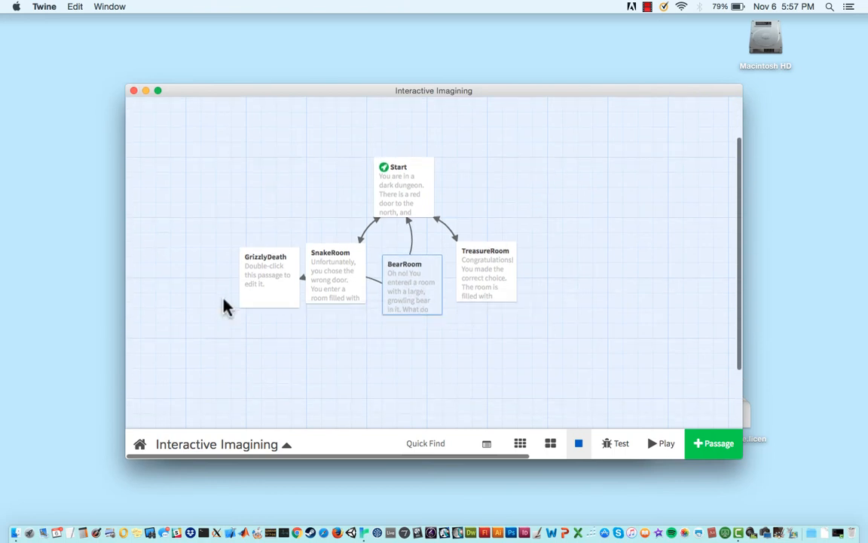
pyautogui.click(253, 293)
pyautogui.moveTo(253, 294); pyautogui.dragTo(401, 380)
pyautogui.moveTo(404, 281)
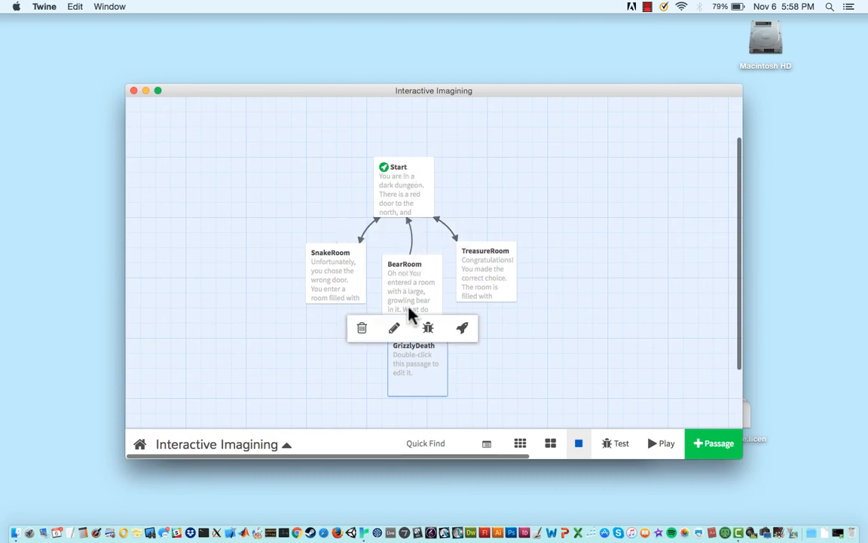
pyautogui.moveTo(407, 196)
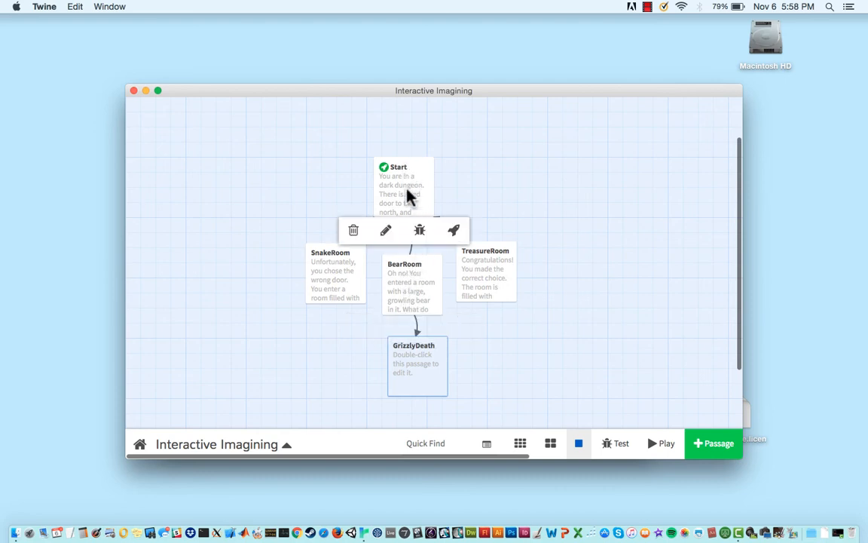
# Replace GrizzlyDeath's placeholder text with "Oh no! You chose poorly. You are eaten alive with a side of mashed potatos."
pyautogui.moveTo(422, 366)
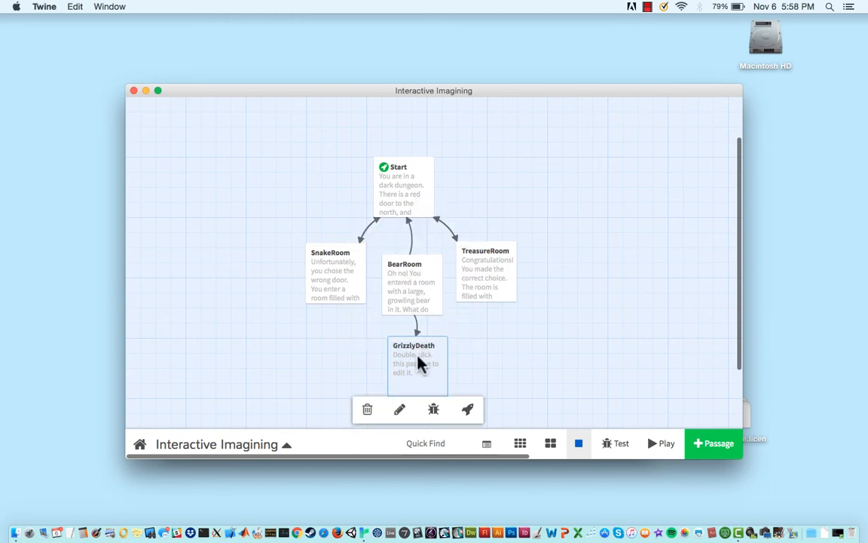
pyautogui.doubleClick(419, 364)
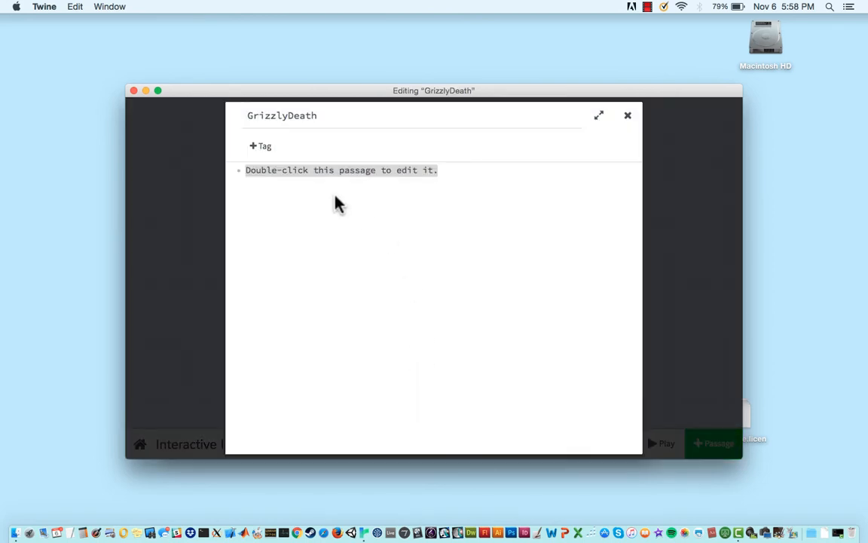
pyautogui.write('Oh no')
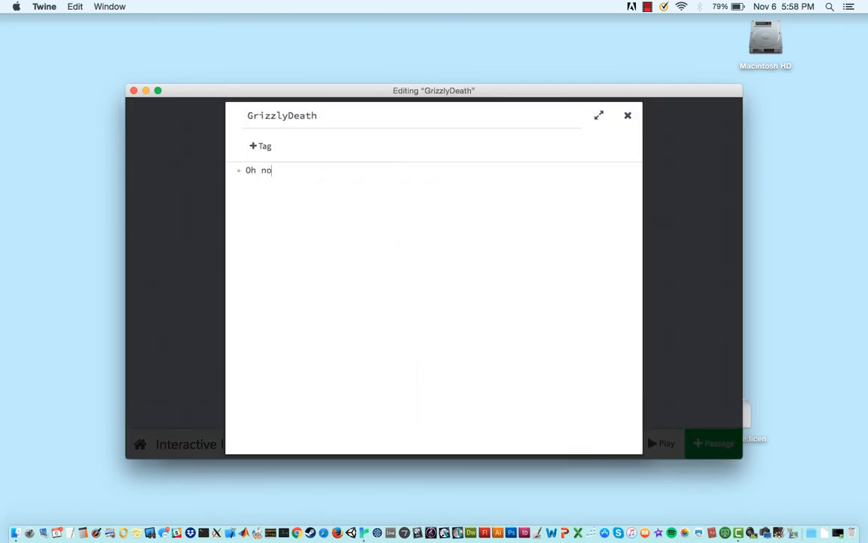
pyautogui.write('! You co')
pyautogui.press('BackSpace')
pyautogui.write('hoo')
pyautogui.press('BackSpace')
pyautogui.write('se poorly. You are ')
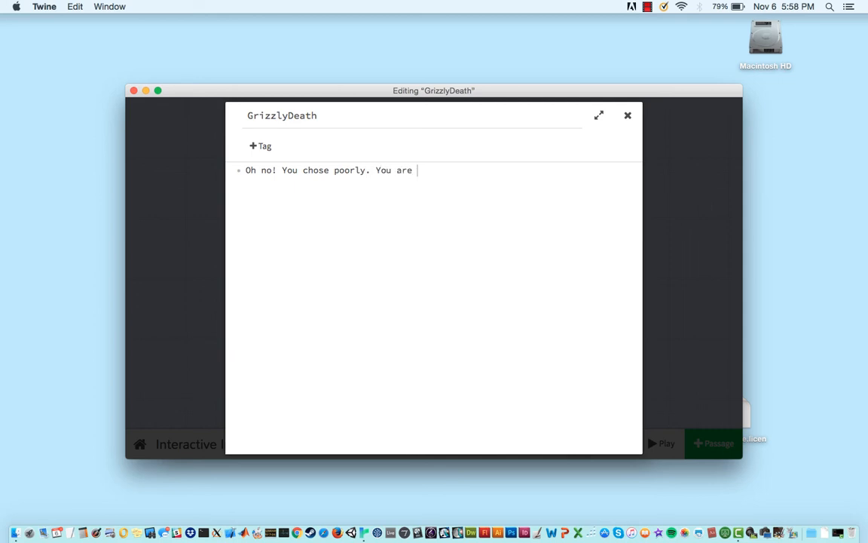
pyautogui.write('eaten alive with a side of ')
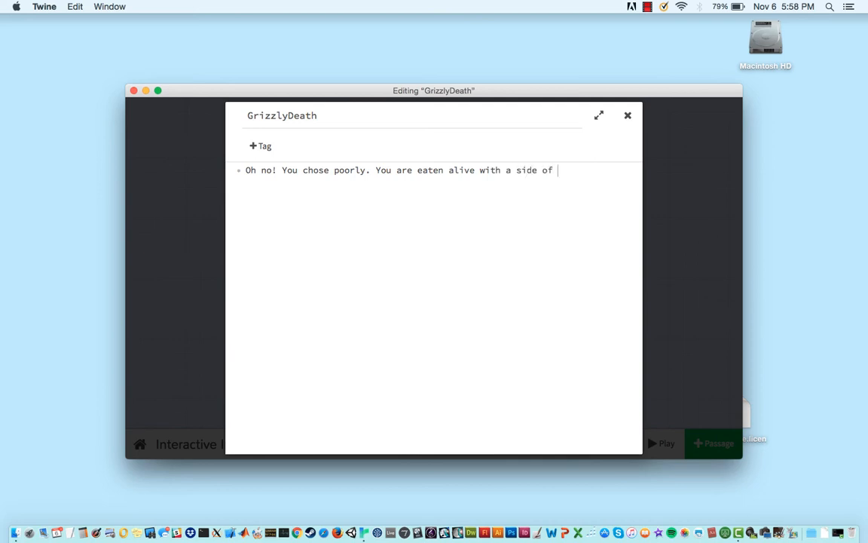
pyautogui.write('mashed potatos')
pyautogui.press('BackSpace')
pyautogui.write('e')
pyautogui.press('BackSpace')
pyautogui.write('s.')
# Add "THE END" and the link [[play again?|Start]] on separate lines below blank lines in GrizzlyDeath, and close the passage
pyautogui.press('Return')
pyautogui.press('Return')
pyautogui.write('THE END')
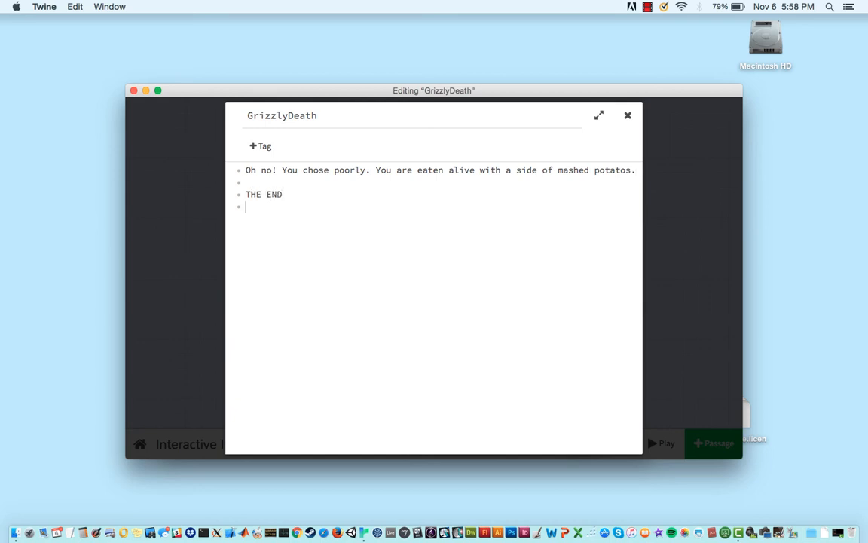
pyautogui.press('Return')
pyautogui.write('[[play aga')
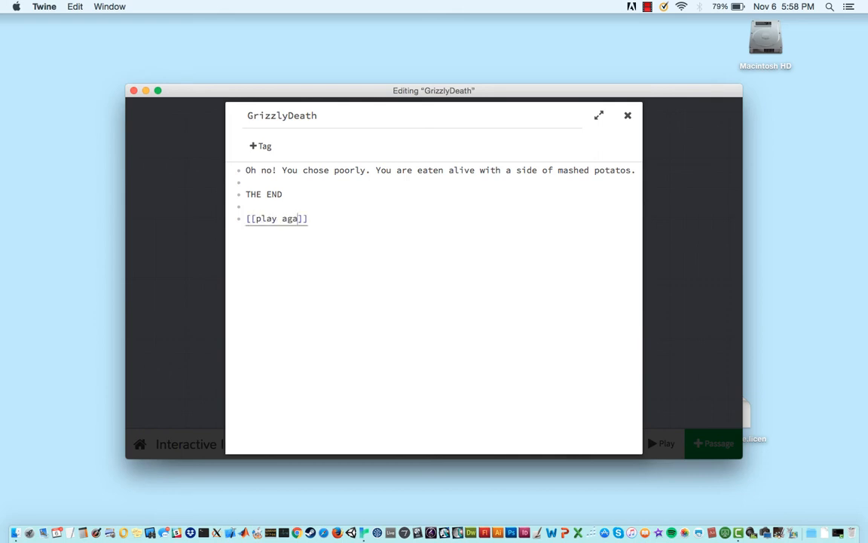
pyautogui.write('in?|Start')
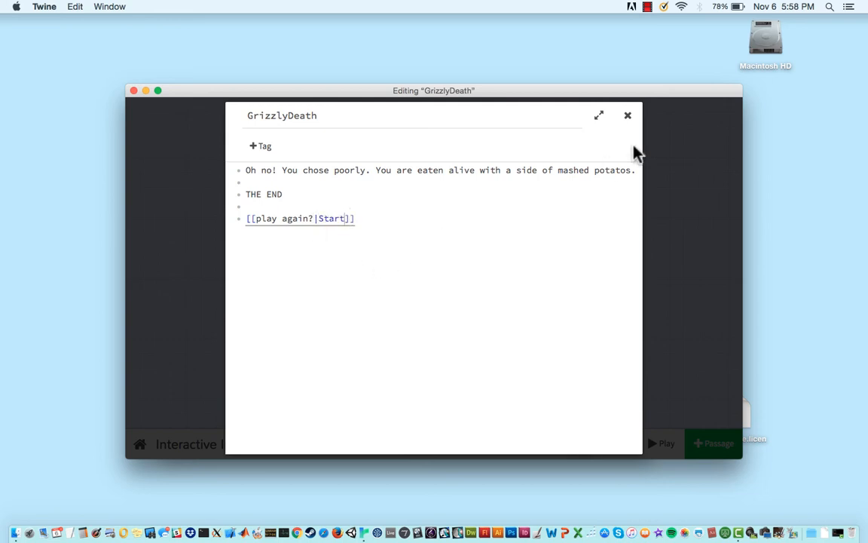
pyautogui.click(628, 117)
# Spread out the story map by moving SnakeRoom and BearRoom to the left, GrizzlyDeath slightly down and TreasureRoom slightly up
pyautogui.moveTo(428, 356)
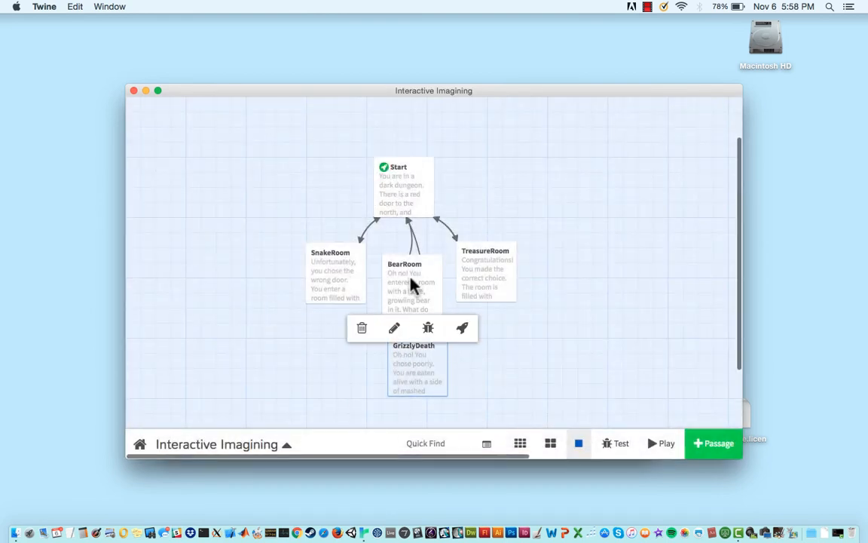
pyautogui.moveTo(422, 395)
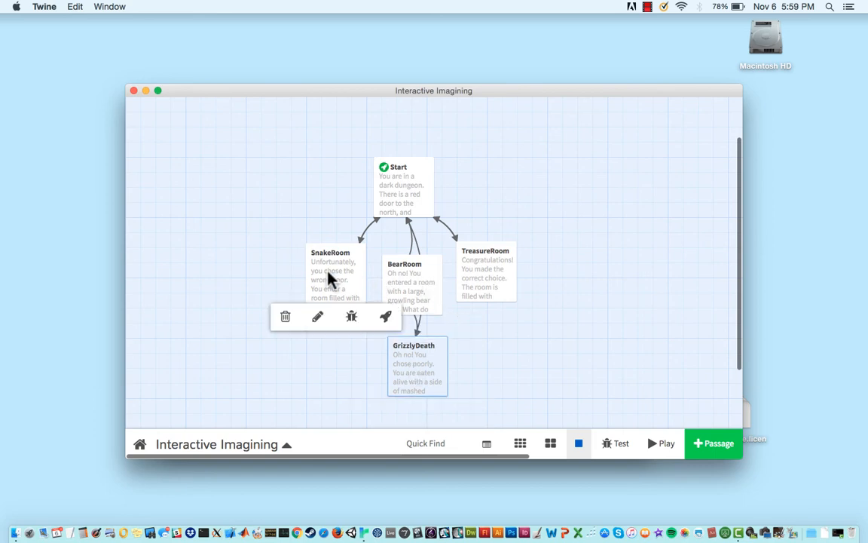
pyautogui.moveTo(329, 278); pyautogui.dragTo(253, 279)
pyautogui.moveTo(403, 284); pyautogui.dragTo(340, 297)
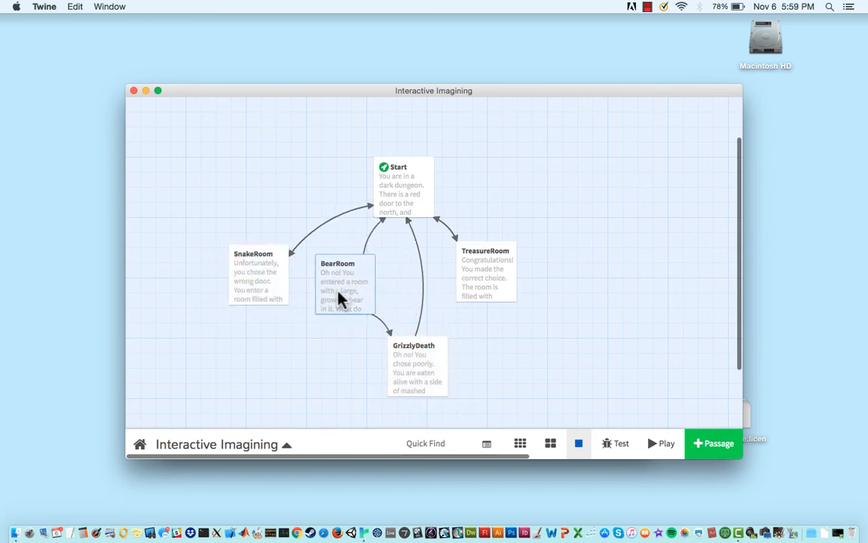
pyautogui.moveTo(424, 364)
pyautogui.mouseDown()
pyautogui.moveTo(393, 364)
pyautogui.moveTo(425, 369)
pyautogui.mouseUp()
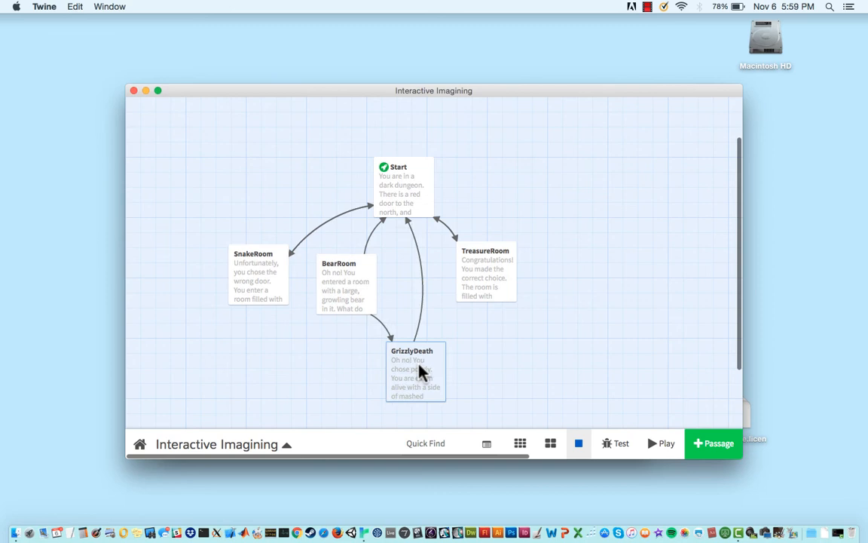
pyautogui.click(498, 296)
pyautogui.moveTo(497, 295); pyautogui.dragTo(494, 290)
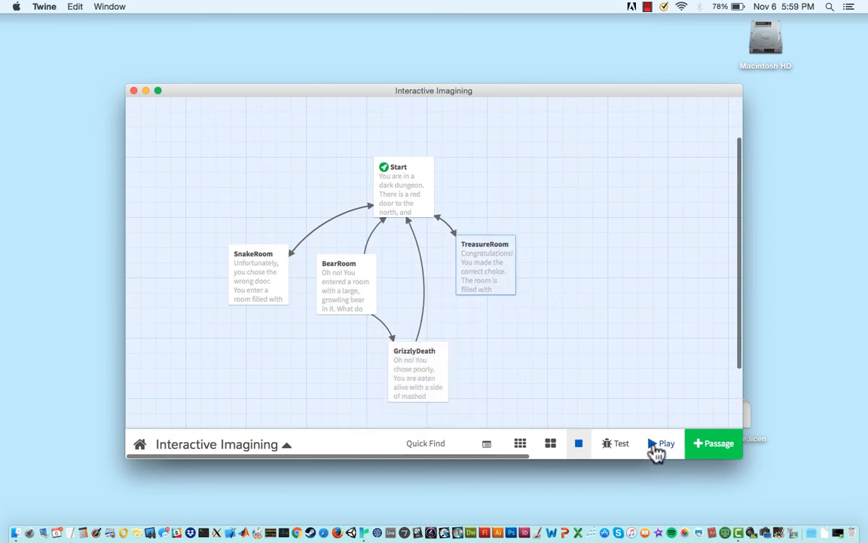
# Play the story through its north and west choices, restarting after each ending, and close the playthrough
pyautogui.click(657, 449)
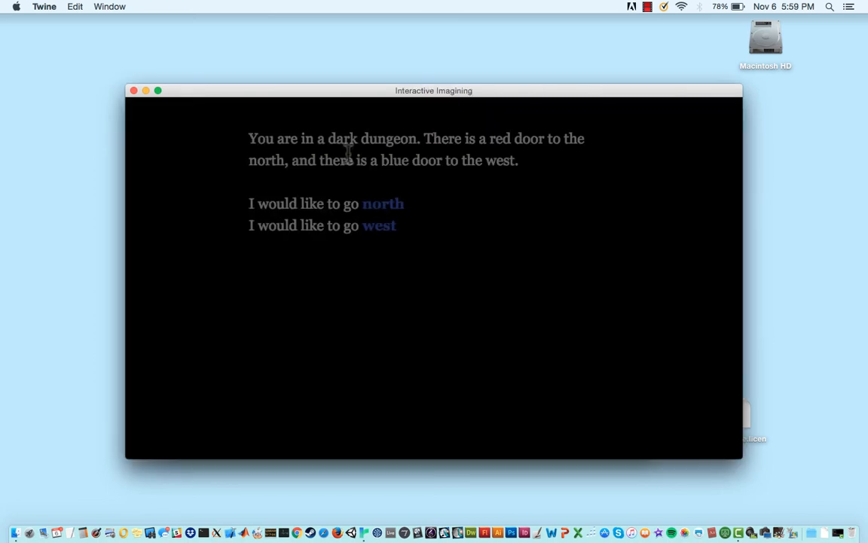
pyautogui.click(384, 208)
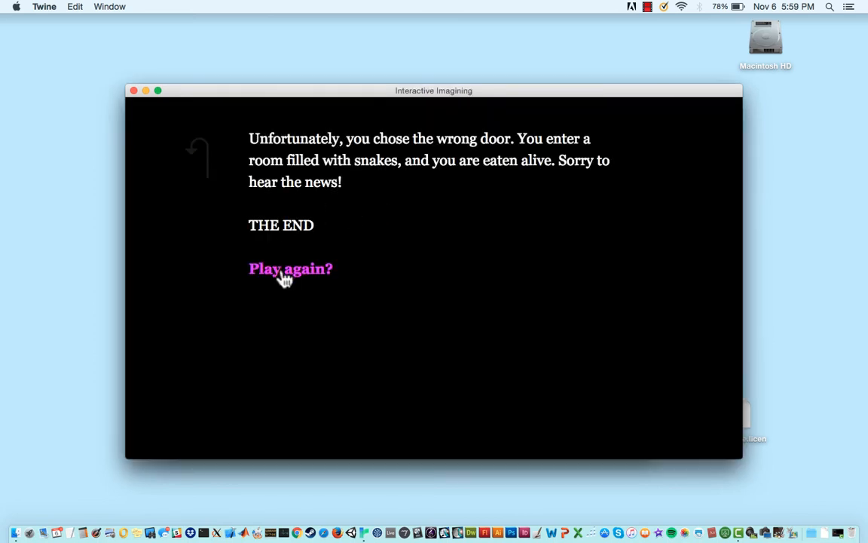
pyautogui.click(282, 273)
pyautogui.click(376, 230)
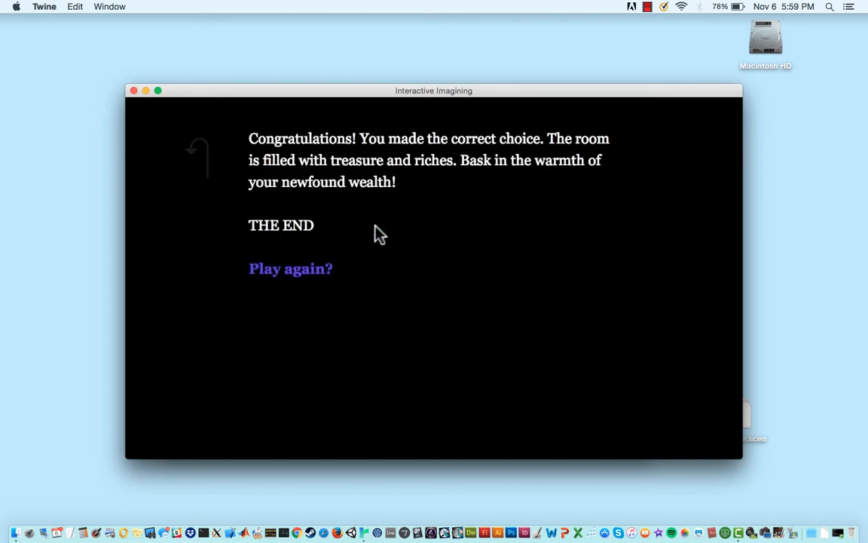
pyautogui.click(309, 281)
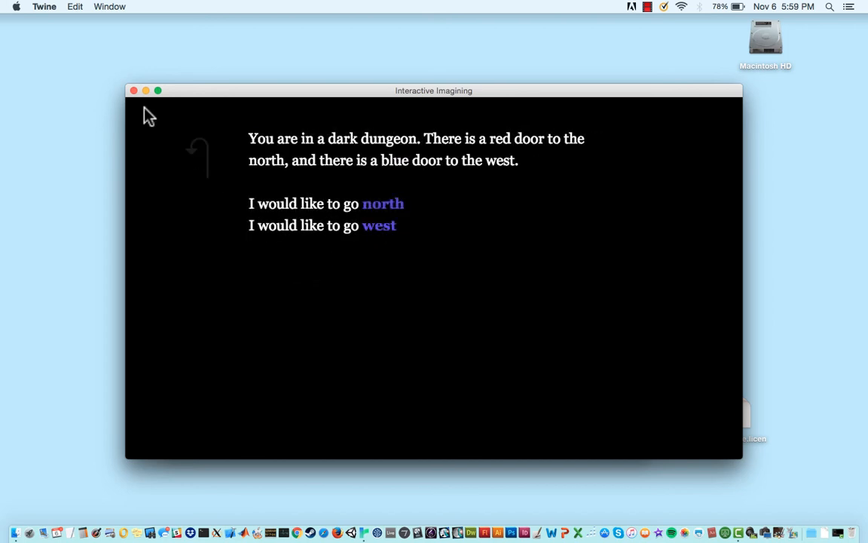
pyautogui.click(133, 91)
# Add the choice line "I would like to go east" below the west choice in the Start passage
pyautogui.moveTo(396, 193)
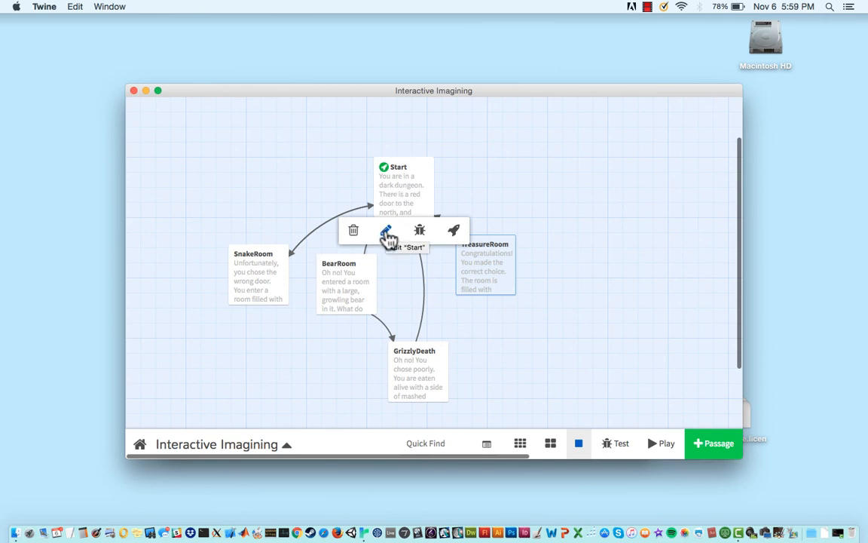
pyautogui.click(387, 233)
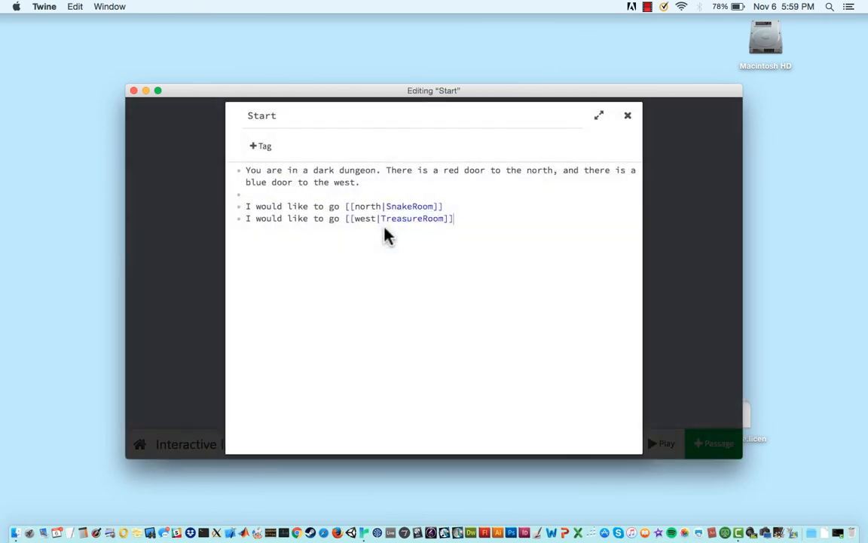
pyautogui.click(455, 217)
pyautogui.press('Return')
pyautogui.write('I would like to go ')
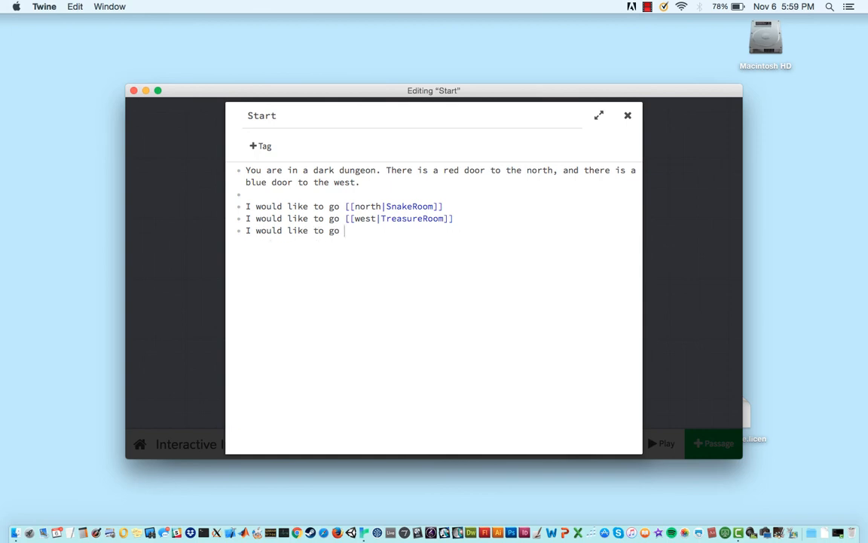
pyautogui.write('east')
# Insert "green door to the east," after "north," in the Start passage's dungeon description
pyautogui.click(554, 172)
pyautogui.write(', green ')
pyautogui.write('door to the e')
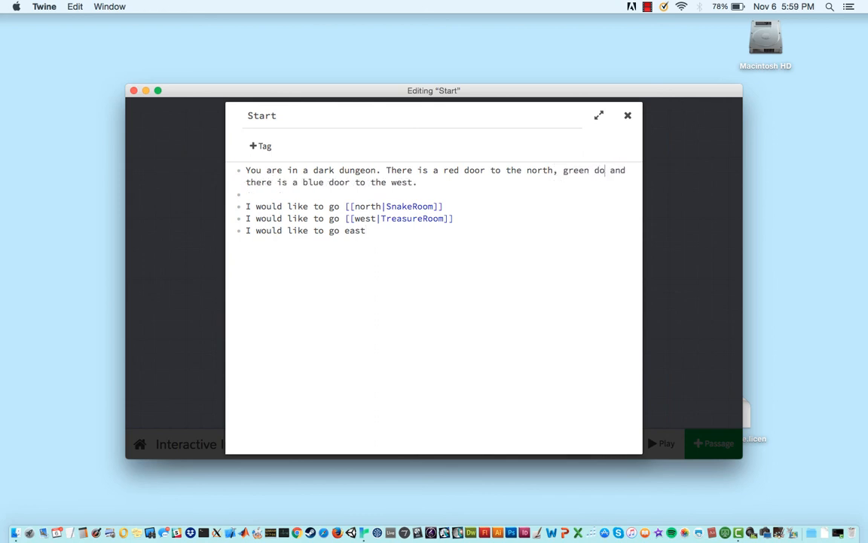
pyautogui.write('ast,')
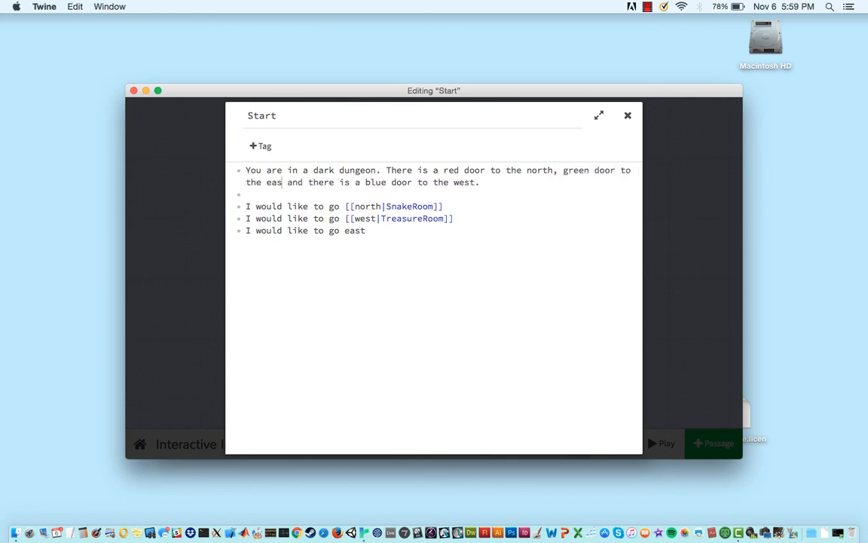
# Turn "east" in the new choice line into the link [[east|BearRoom]] and close the Start passage
pyautogui.click(345, 232)
pyautogui.write('[[')
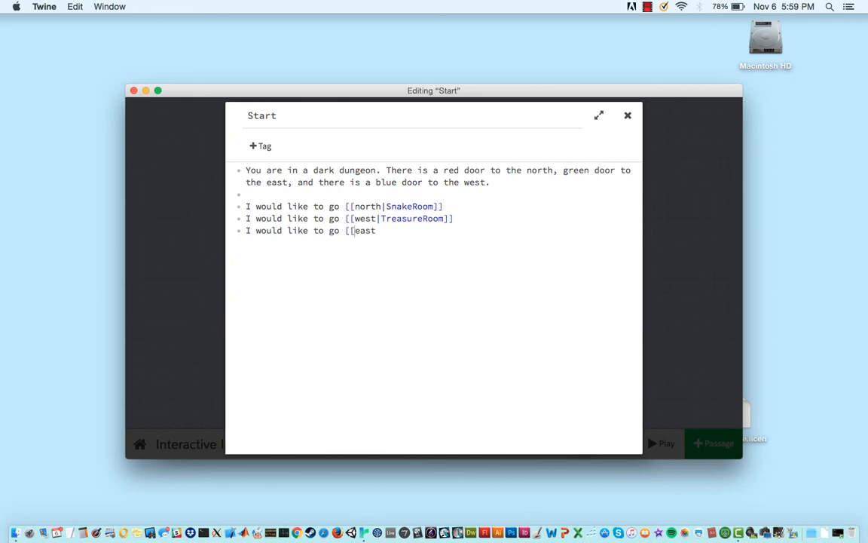
pyautogui.press('Right')
pyautogui.write('|BearRoom]]')
pyautogui.click(627, 116)
# Play the story by going east, fighting the bear and choosing to play again, and close the playthrough
pyautogui.moveTo(398, 175)
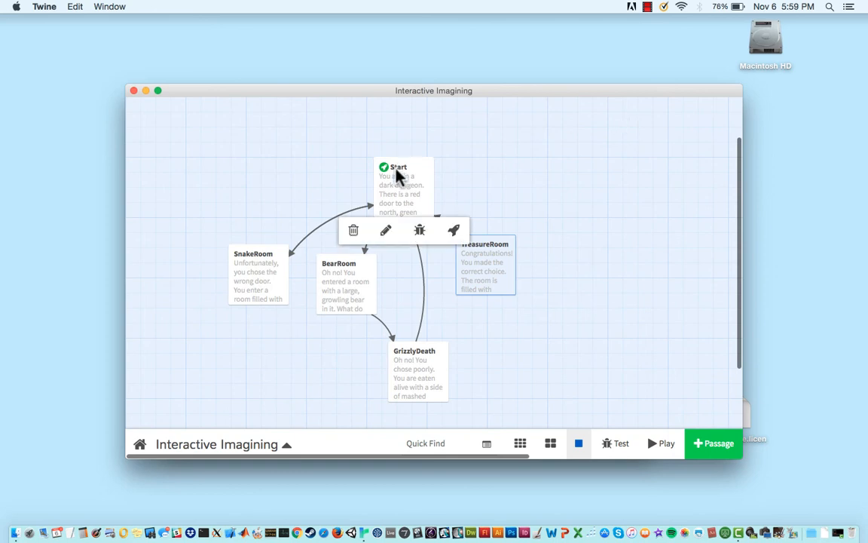
pyautogui.click(663, 446)
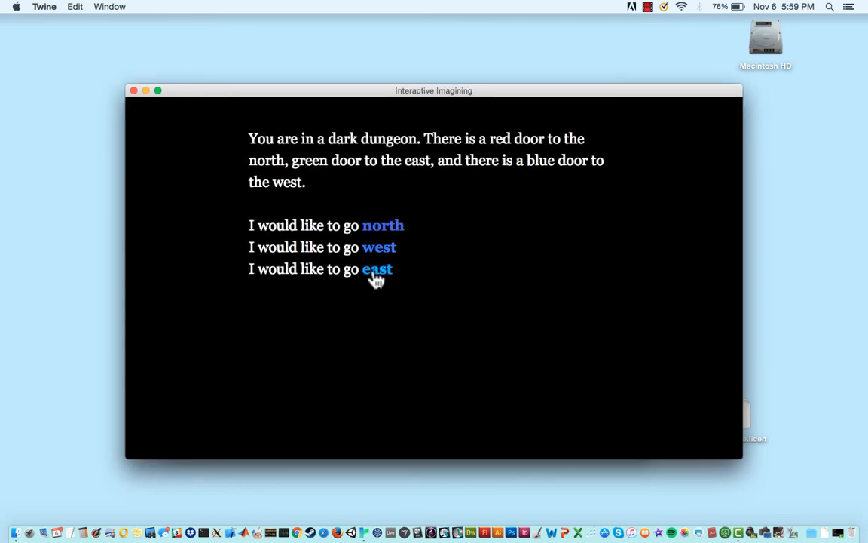
pyautogui.click(376, 271)
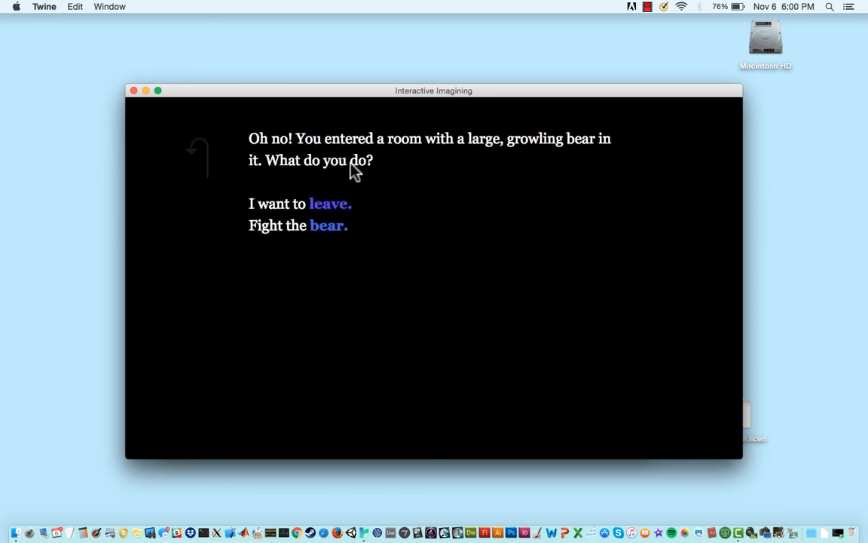
pyautogui.click(328, 226)
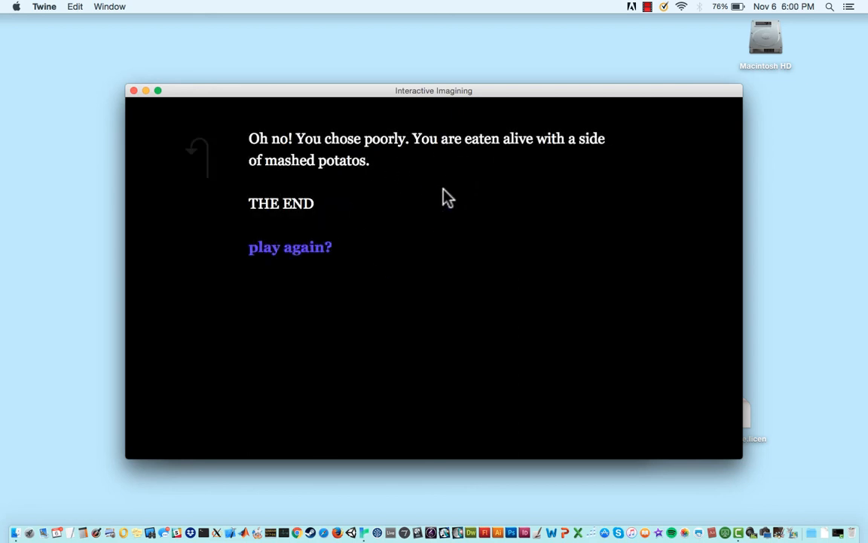
pyautogui.click(314, 249)
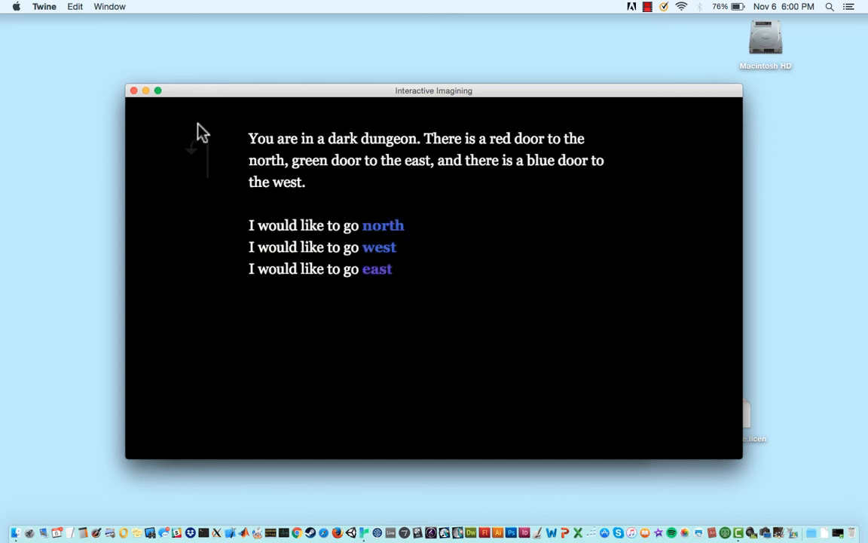
pyautogui.click(133, 92)
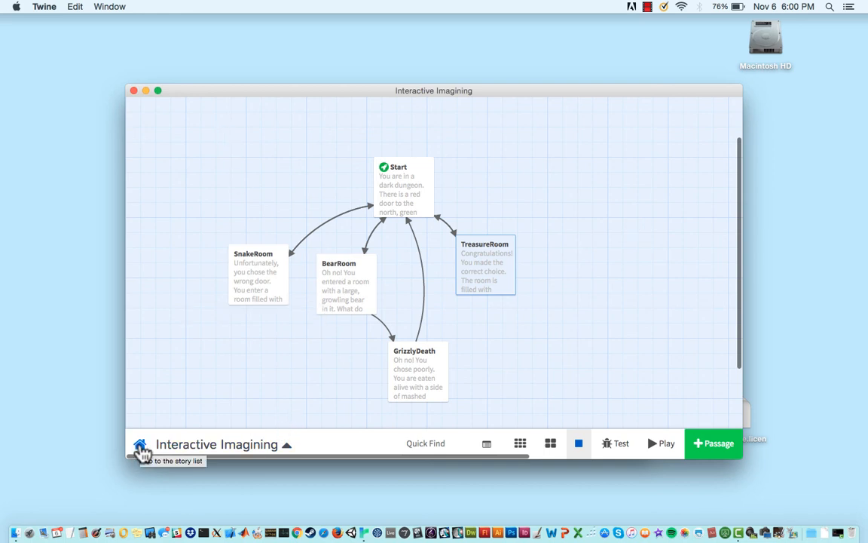
# Return to the story list and duplicate Interactive Imagining under the name "Interactive Imagining Version 2"
pyautogui.click(140, 446)
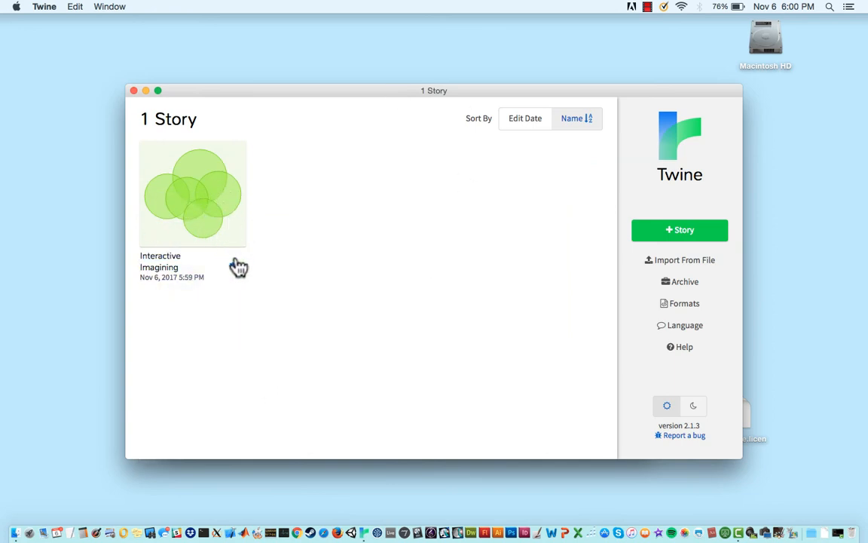
pyautogui.moveTo(234, 274)
pyautogui.click(233, 269)
pyautogui.click(252, 379)
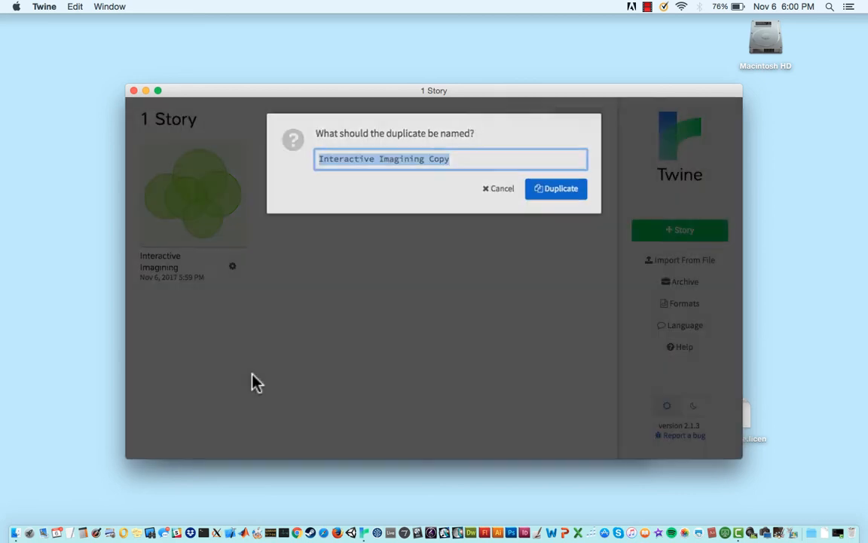
pyautogui.click(452, 158)
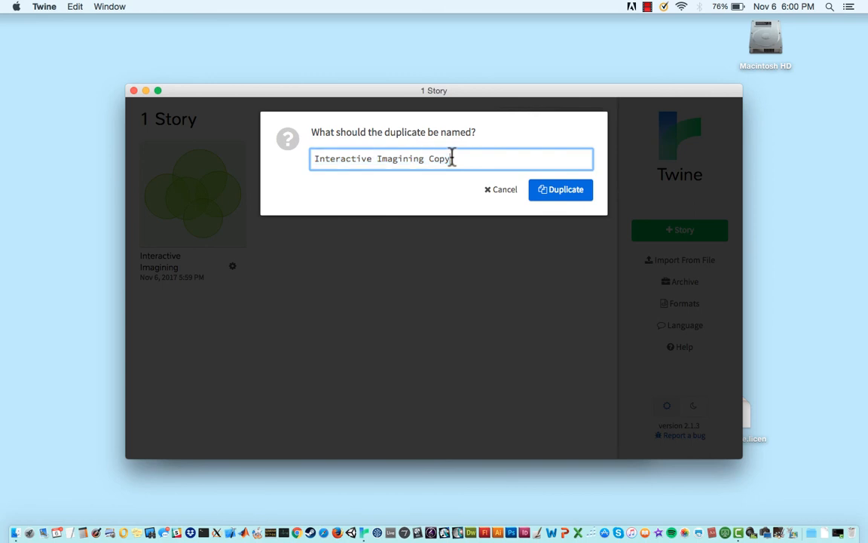
pyautogui.press('BackSpace')
pyautogui.press('BackSpace')
pyautogui.press('BackSpace')
pyautogui.press('BackSpace')
pyautogui.write('Version 2')
pyautogui.click(544, 195)
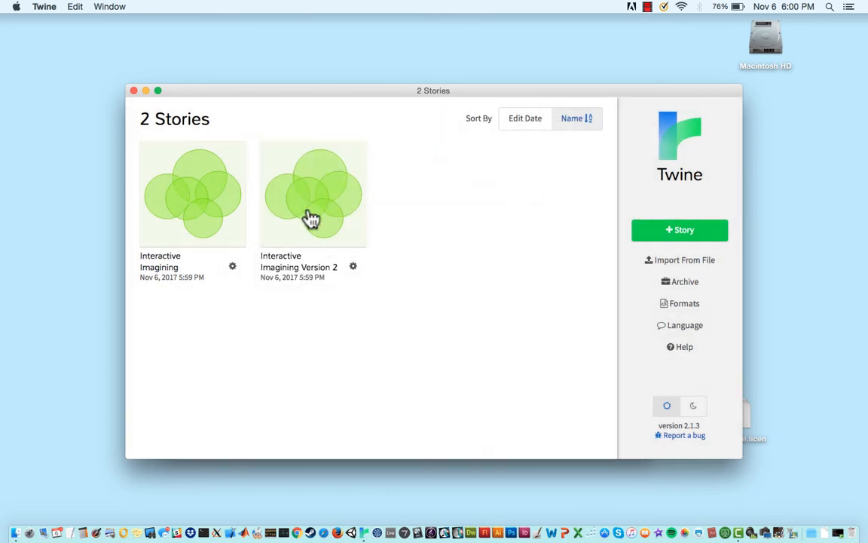